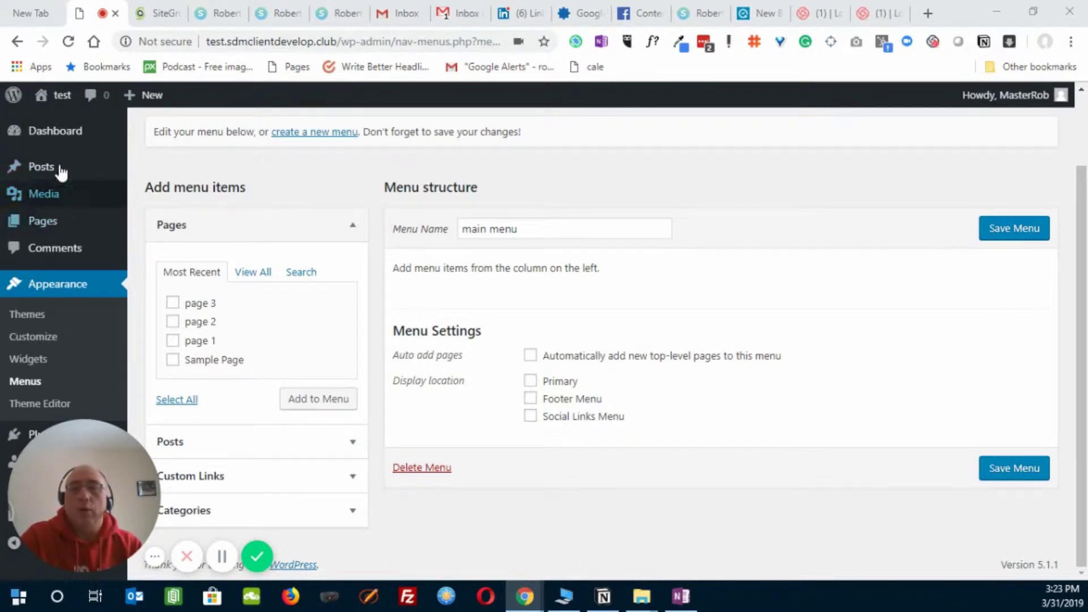
# - Leave the Menus screen for the WordPress admin Dashboard
pyautogui.click(76, 136)
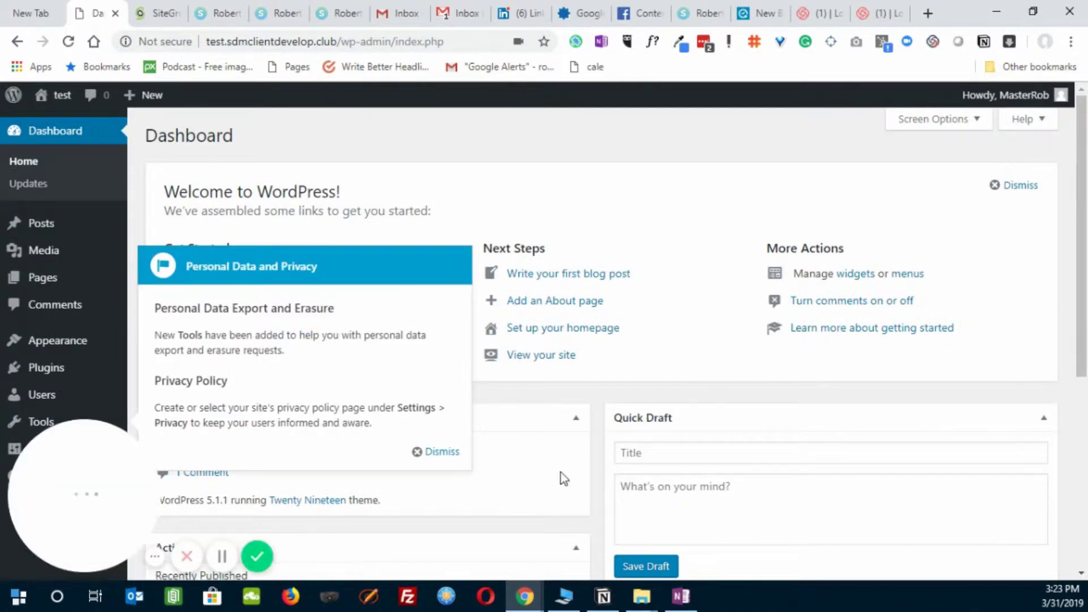
# - Dismiss the privacy notice and replace the menu name 'main menu' with 'Main 2 Menu'
pyautogui.click(442, 452)
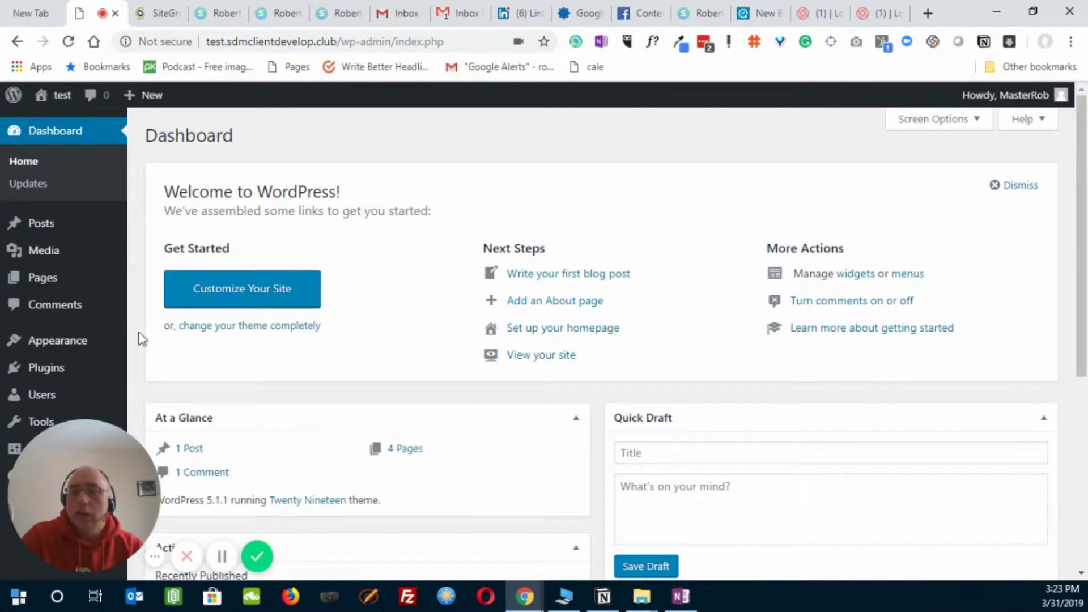
pyautogui.moveTo(33, 341)
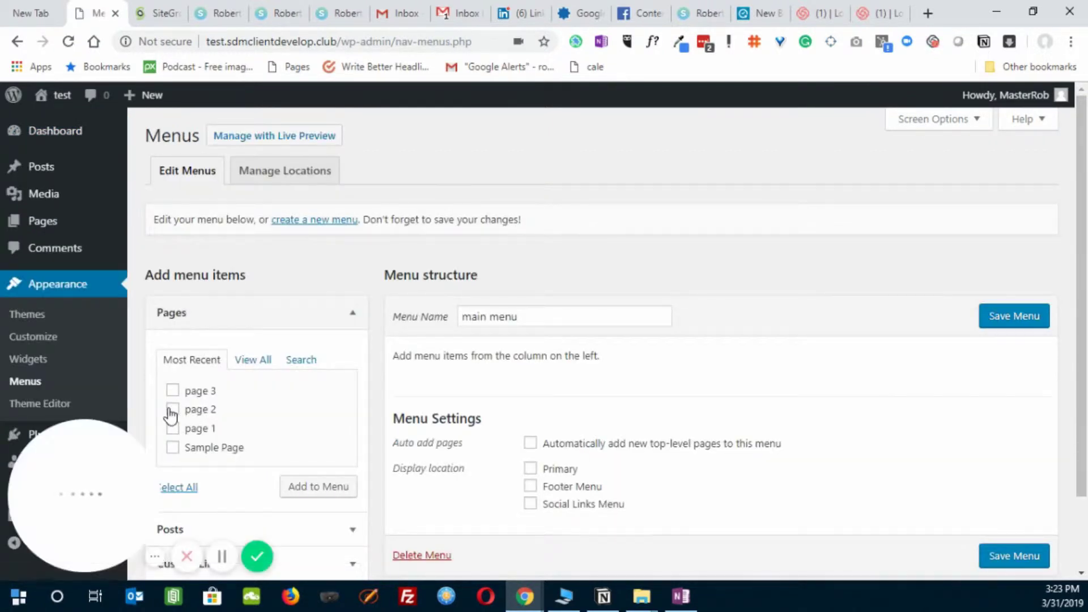
pyautogui.moveTo(546, 311); pyautogui.dragTo(176, 320)
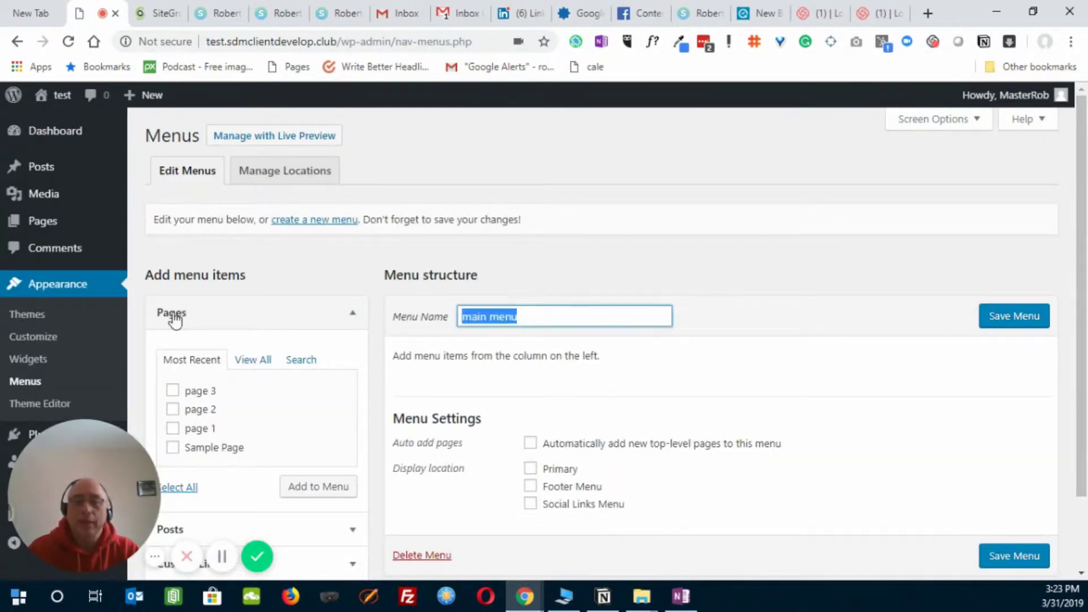
pyautogui.press('BackSpace')
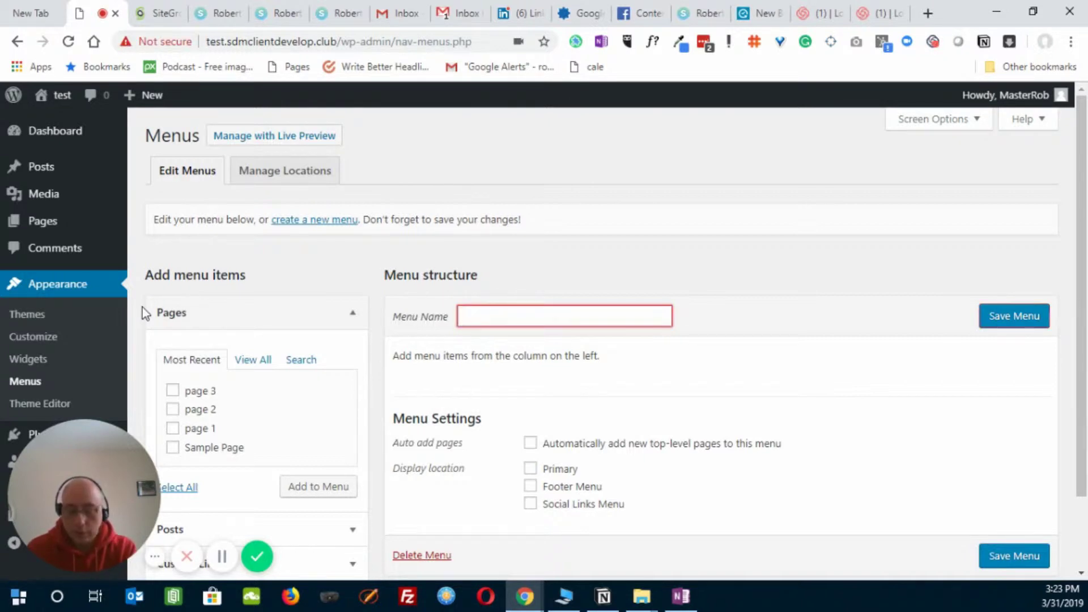
pyautogui.write('Main 2 Menu')
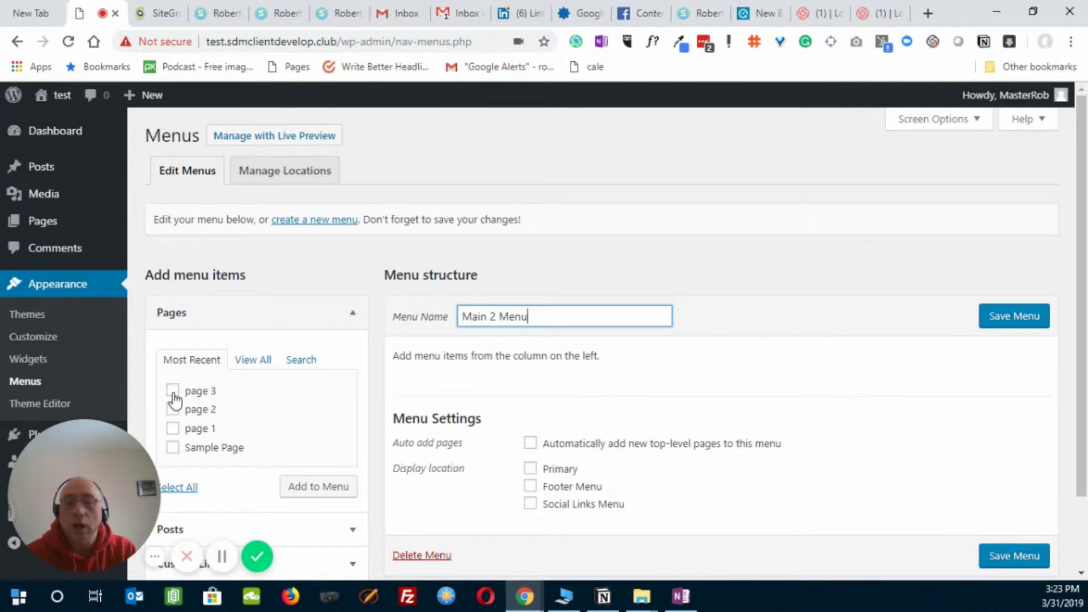
# - Add page 3, page 2 and Sample Page to the menu
pyautogui.click(173, 391)
pyautogui.click(172, 409)
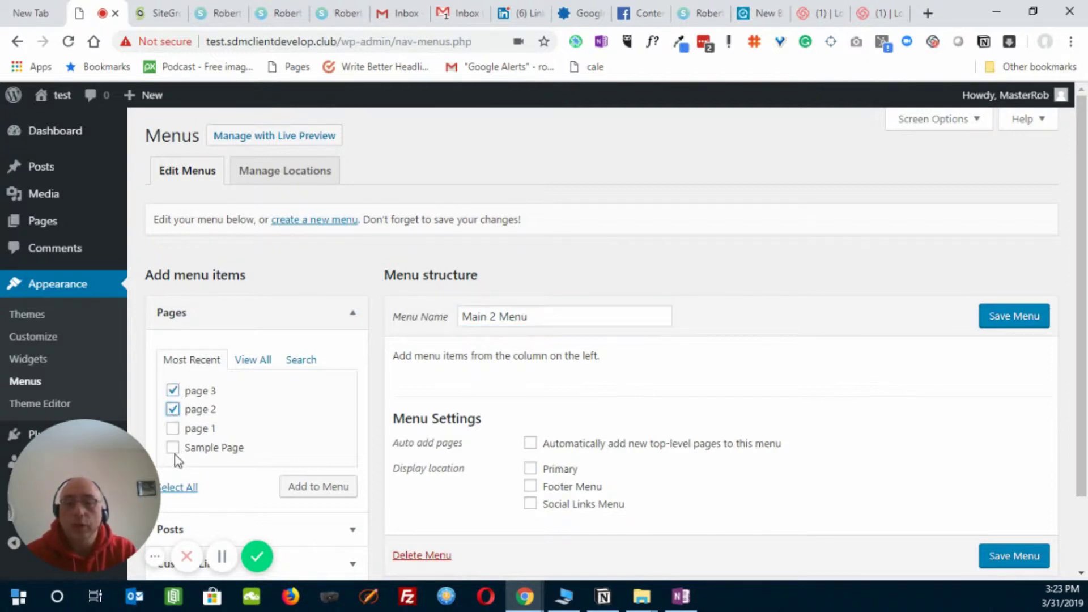
pyautogui.click(173, 447)
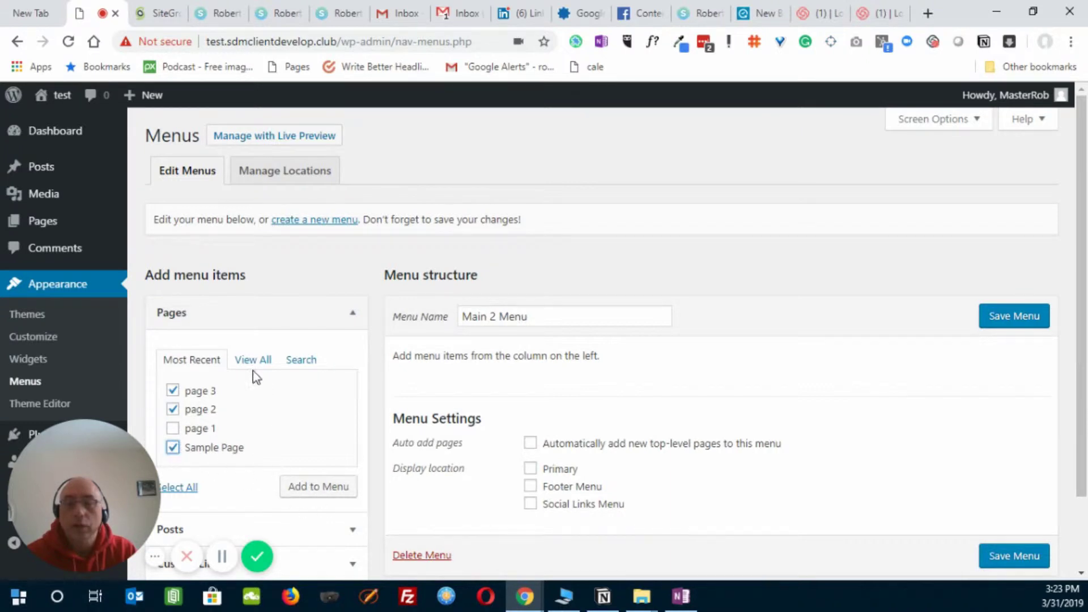
pyautogui.click(315, 494)
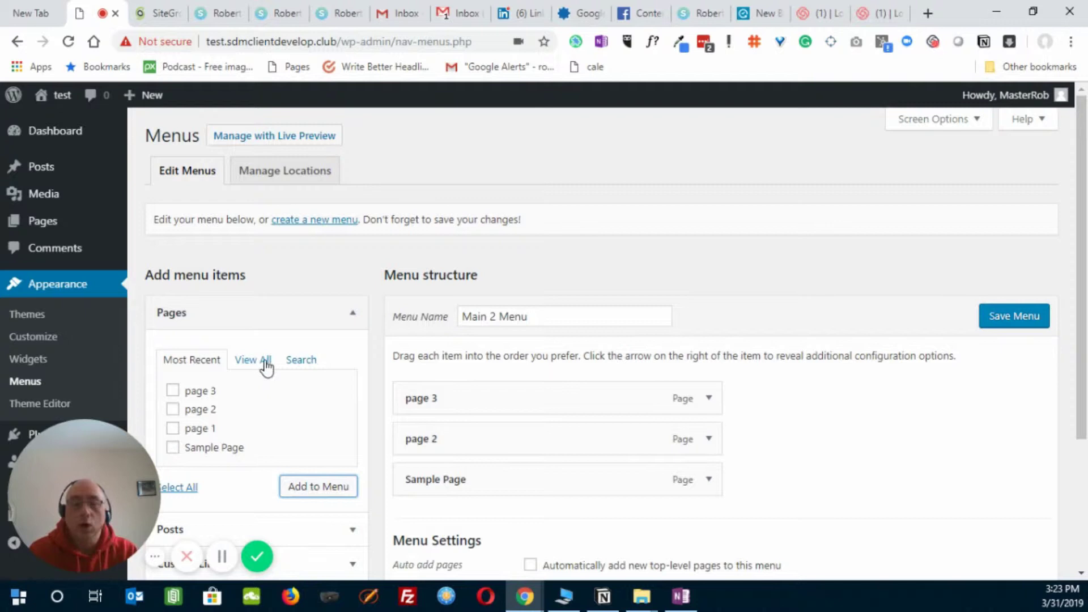
# - Add Home to the menu and move Sample Page directly below it
pyautogui.click(266, 363)
pyautogui.click(172, 391)
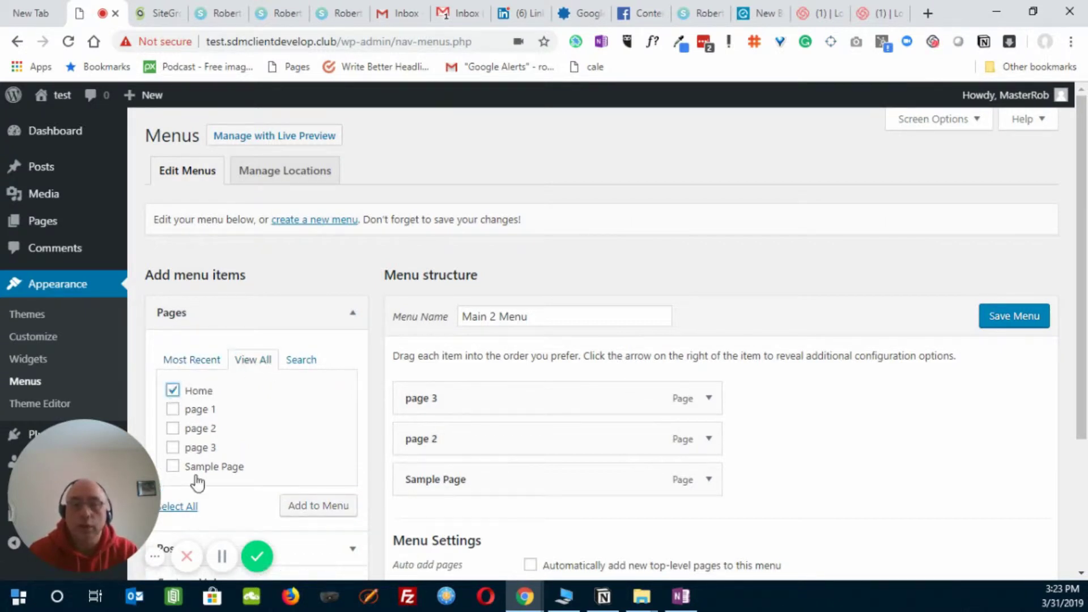
pyautogui.click(331, 512)
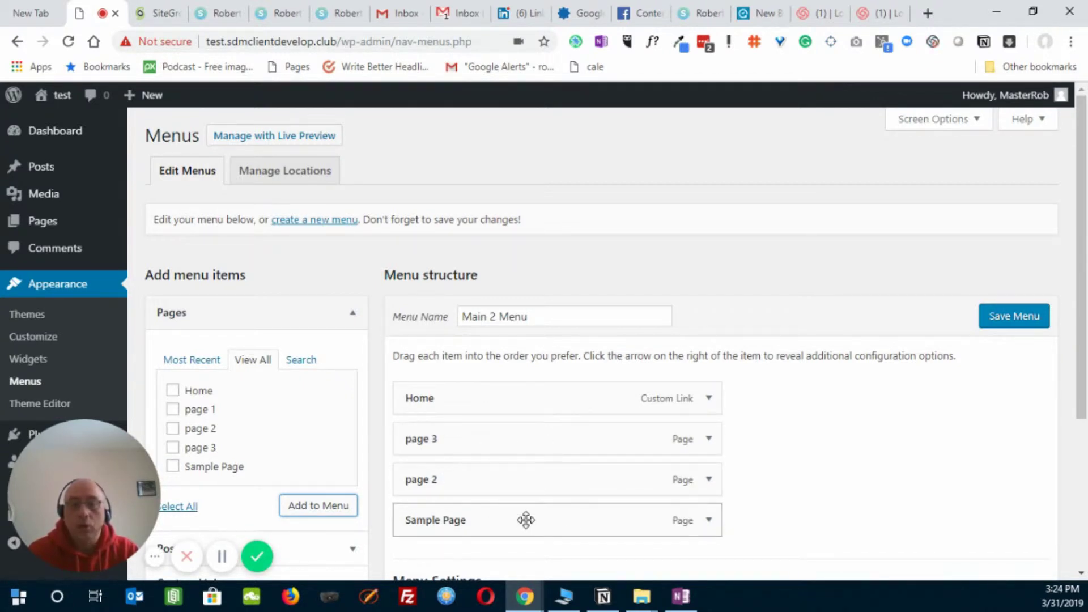
pyautogui.moveTo(526, 520); pyautogui.dragTo(530, 438)
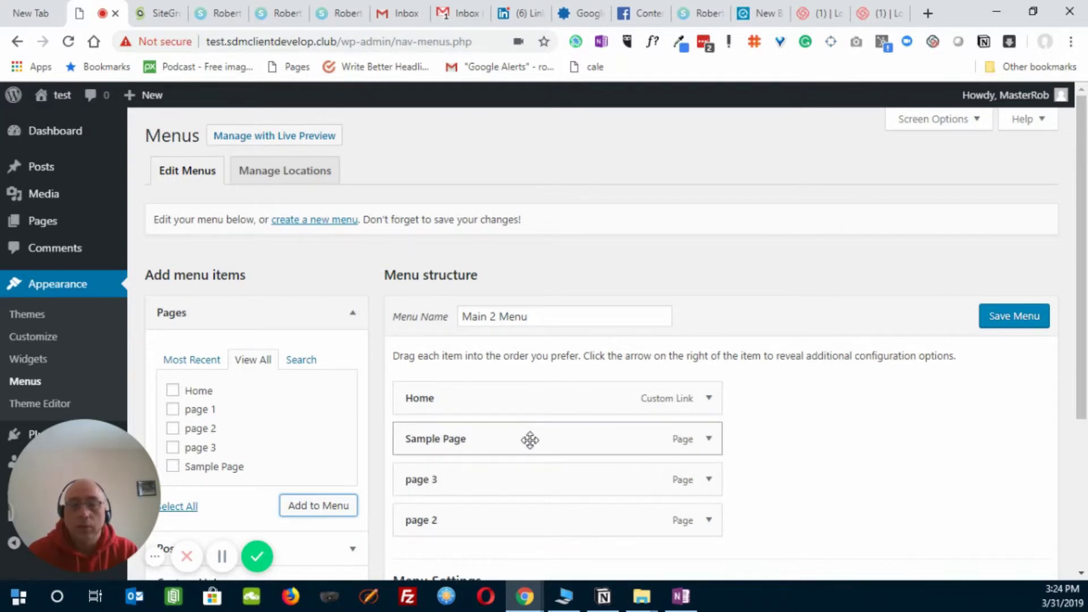
# - Expand Custom Links and enter SDM as the link text
pyautogui.scroll(-3, 568, 481)
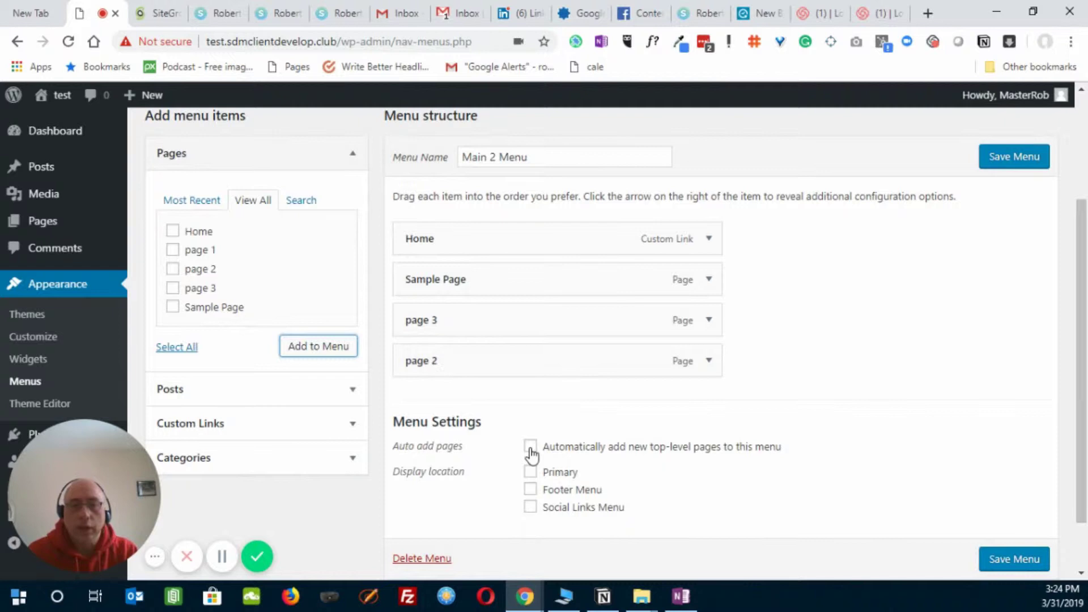
pyautogui.click(352, 429)
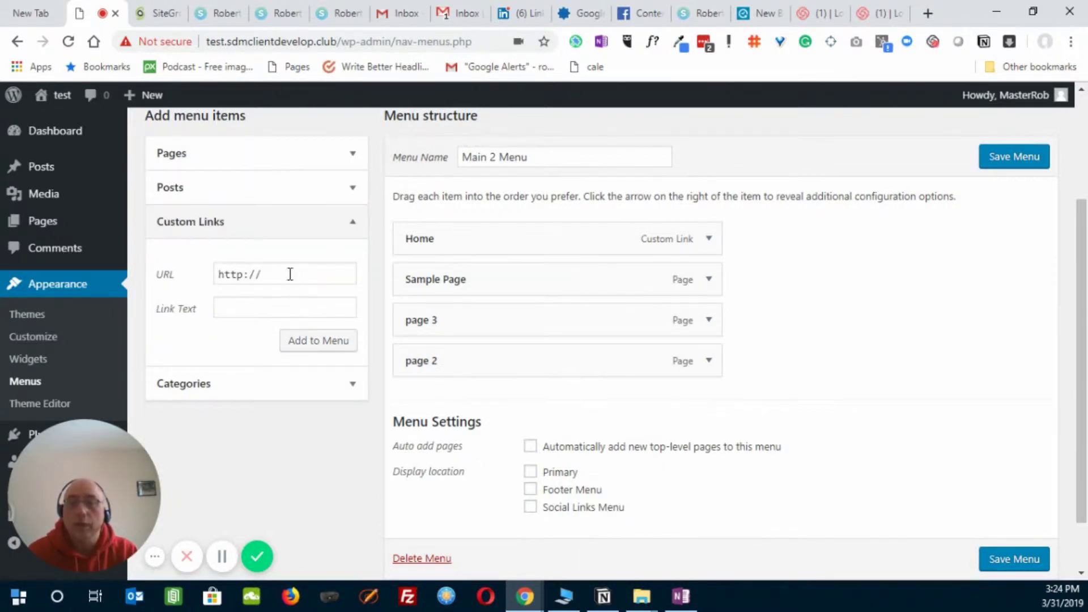
pyautogui.click(280, 300)
pyautogui.write('SDM')
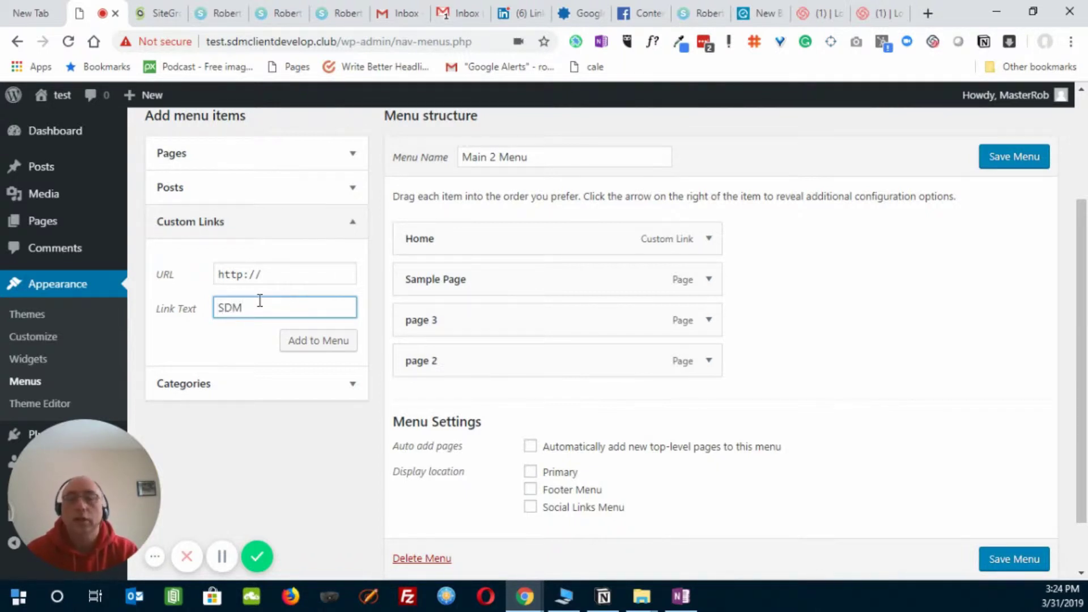
pyautogui.click(262, 276)
pyautogui.hotkey('ctrl', 'a')
pyautogui.press('BackSpace')
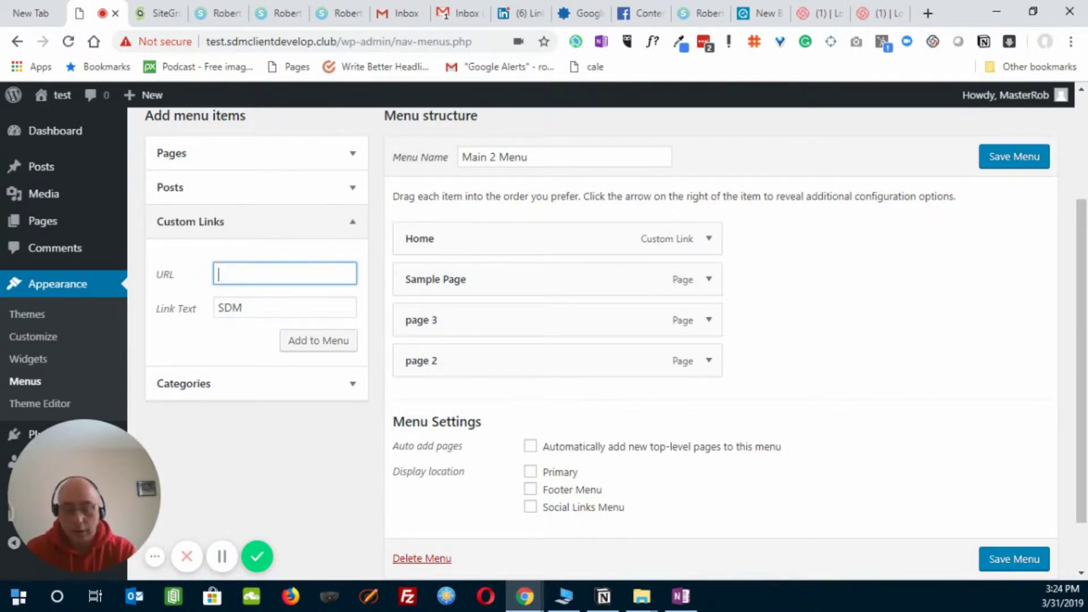
pyautogui.write('https://stunningdig')
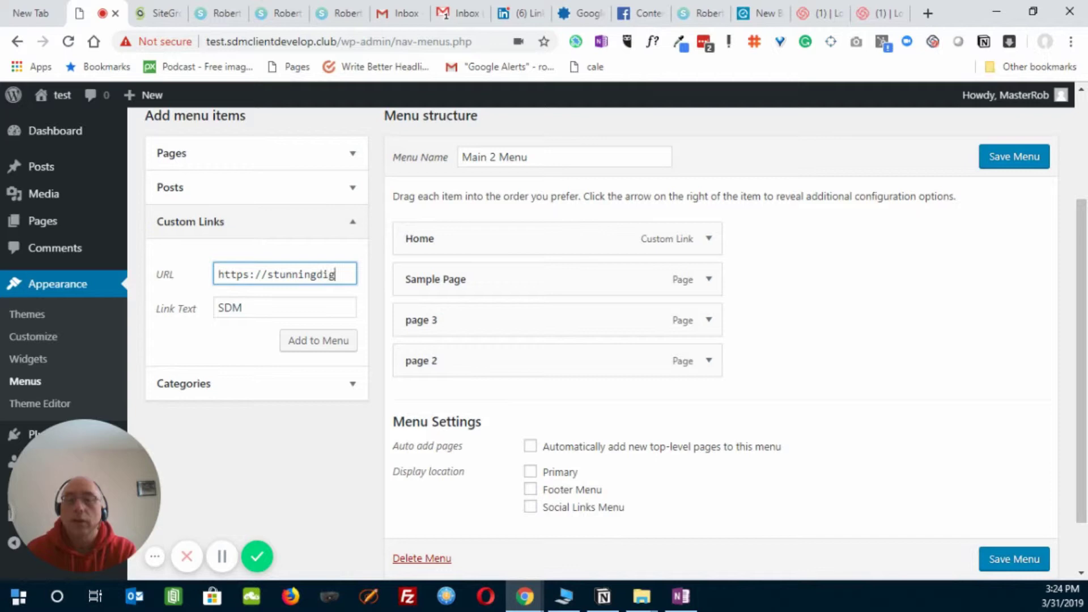
pyautogui.write('itai')
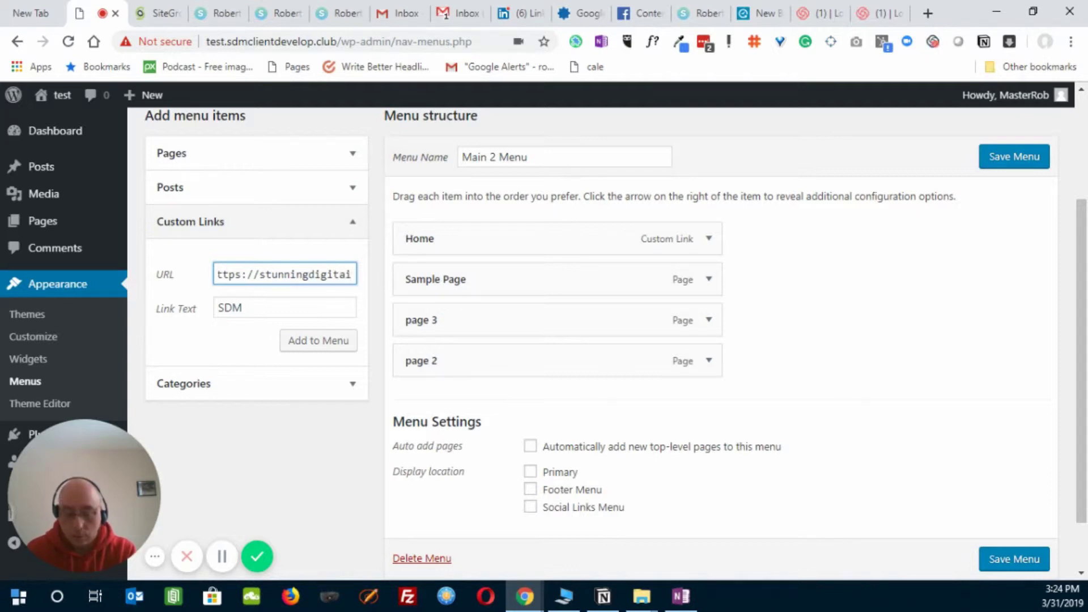
pyautogui.write('marketing')
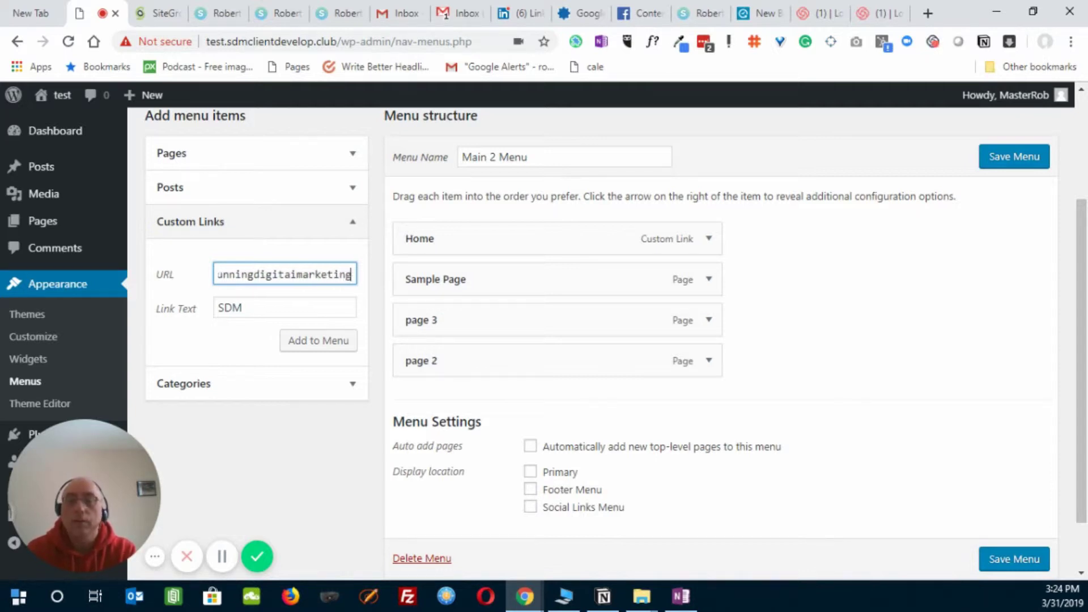
pyautogui.write('.com')
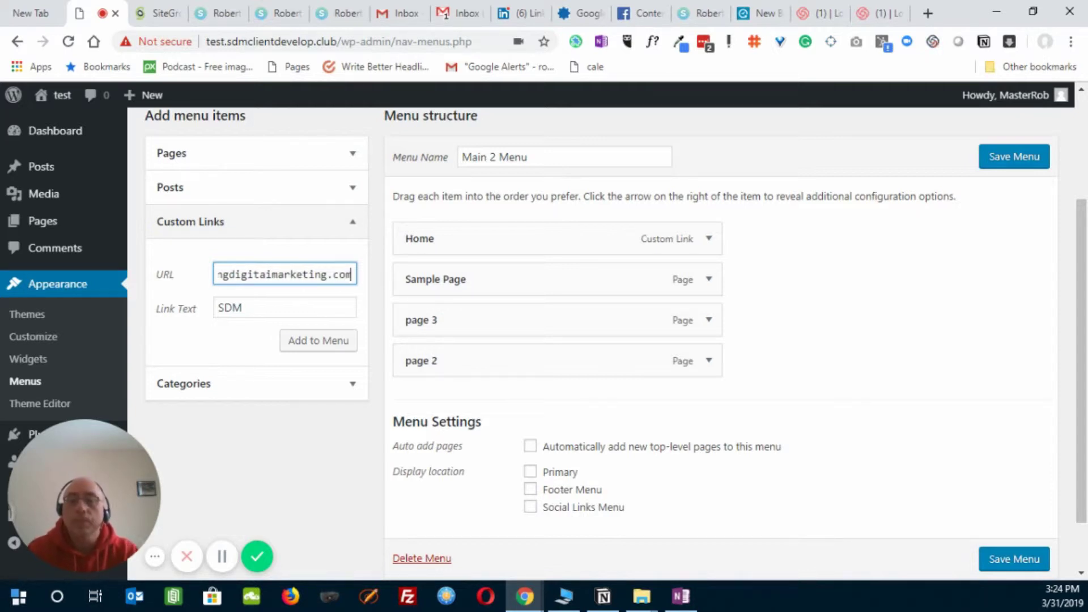
pyautogui.click(337, 368)
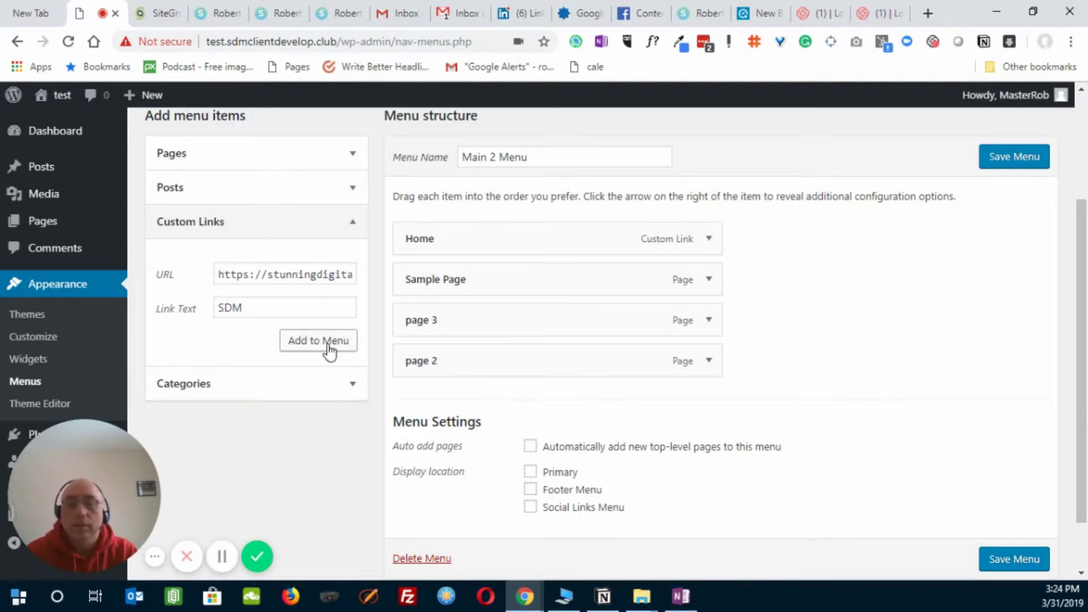
pyautogui.click(329, 350)
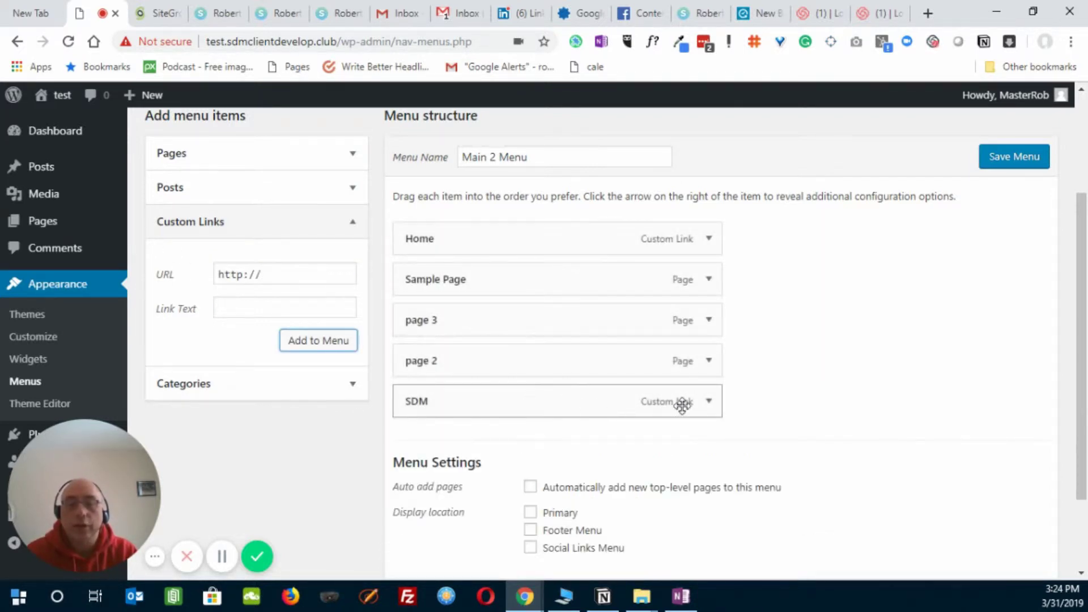
# - Drag the SDM item up to second place, directly below Home
pyautogui.click(709, 402)
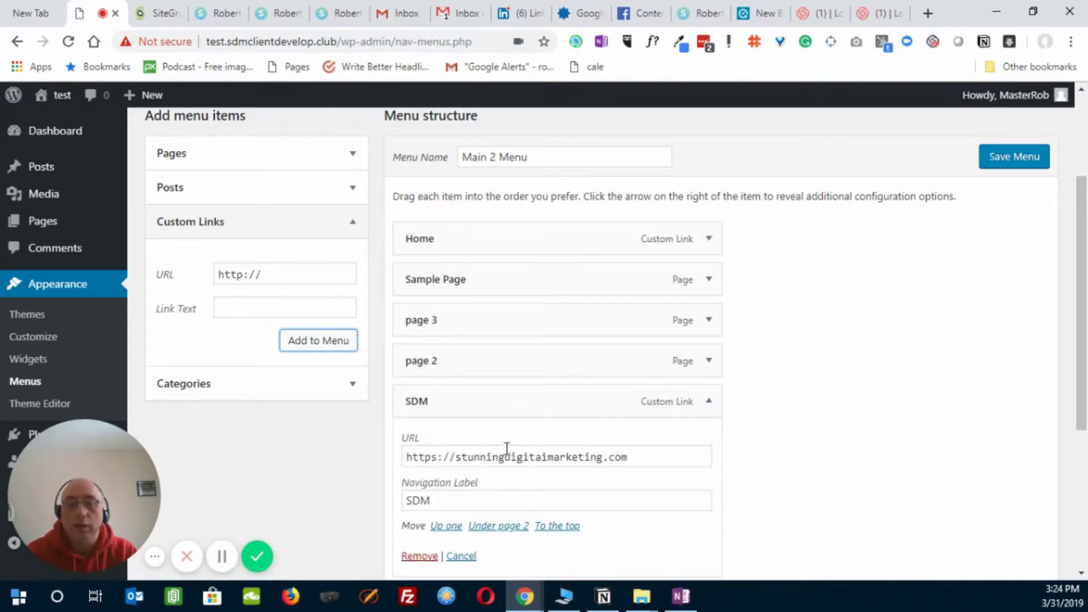
pyautogui.moveTo(522, 401); pyautogui.dragTo(506, 281)
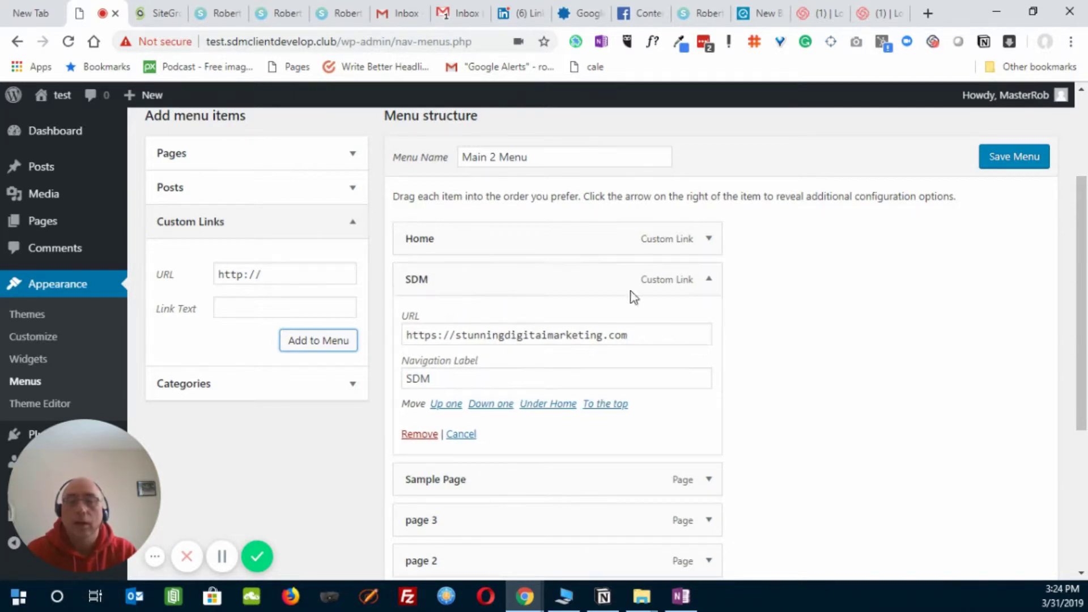
pyautogui.click(708, 280)
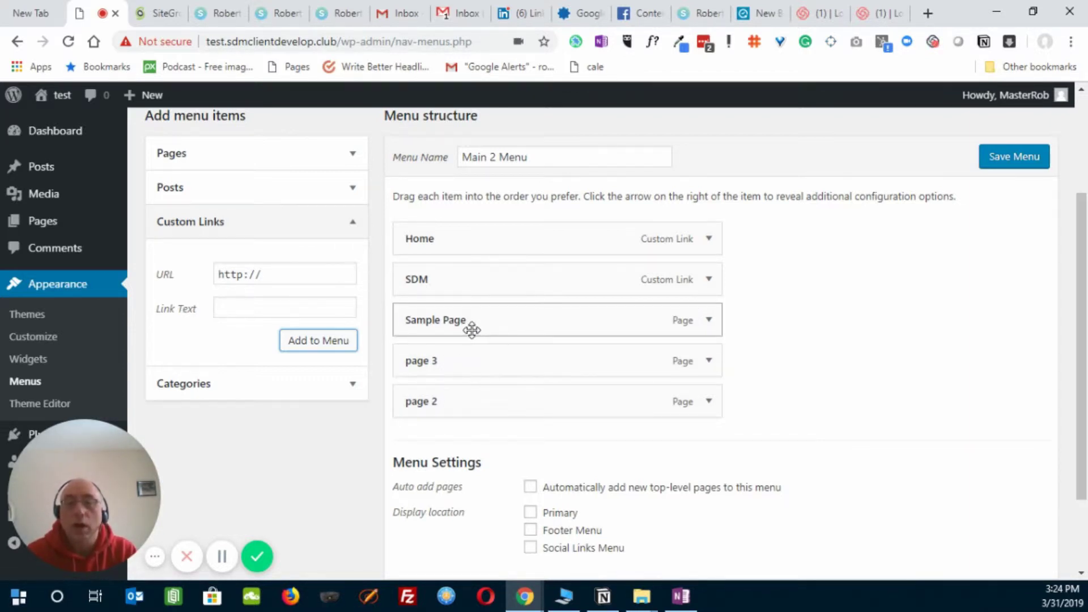
# - Indent page 3 and page 2 rightward so both become sub-items of Sample Page
pyautogui.moveTo(478, 357); pyautogui.dragTo(501, 360)
pyautogui.moveTo(486, 401)
pyautogui.mouseDown()
pyautogui.moveTo(510, 400)
pyautogui.moveTo(486, 371)
pyautogui.moveTo(479, 406)
pyautogui.moveTo(504, 404)
pyautogui.mouseUp()
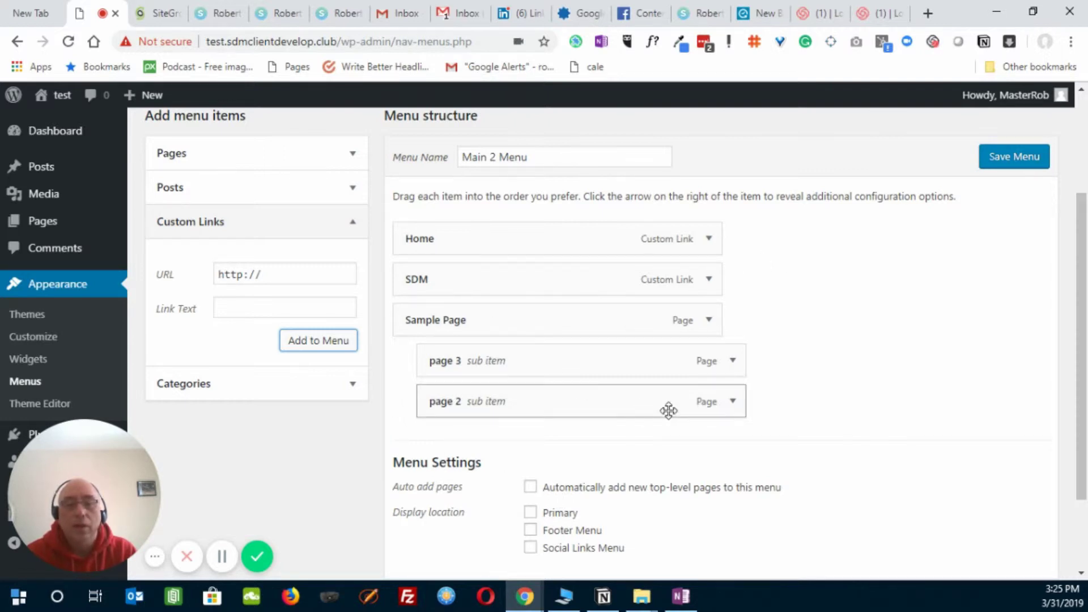
# - Tick the Primary display location and save Main 2 Menu
pyautogui.click(531, 513)
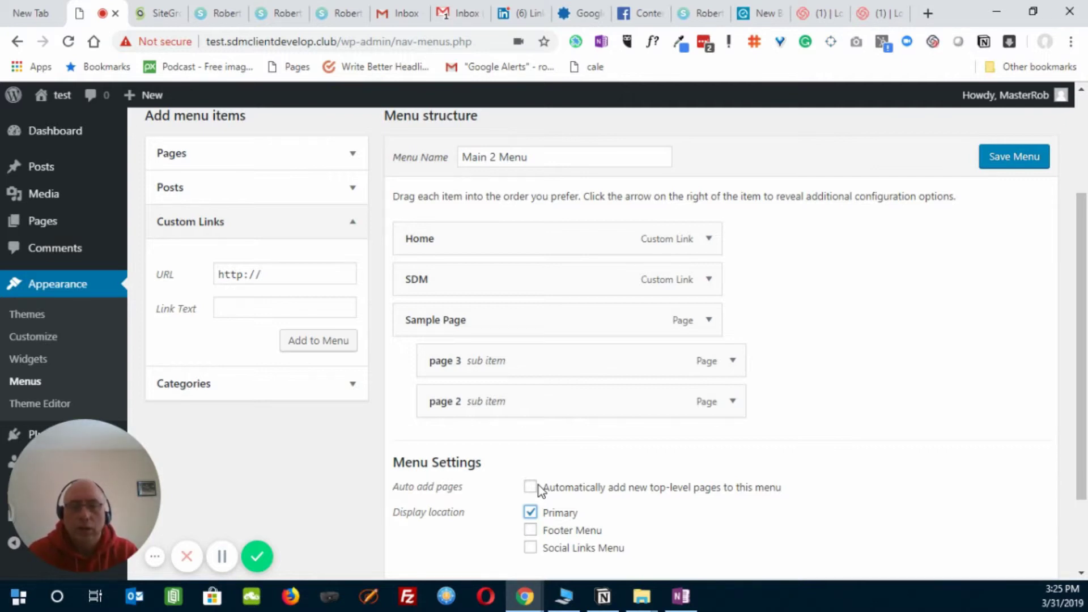
pyautogui.click(1014, 157)
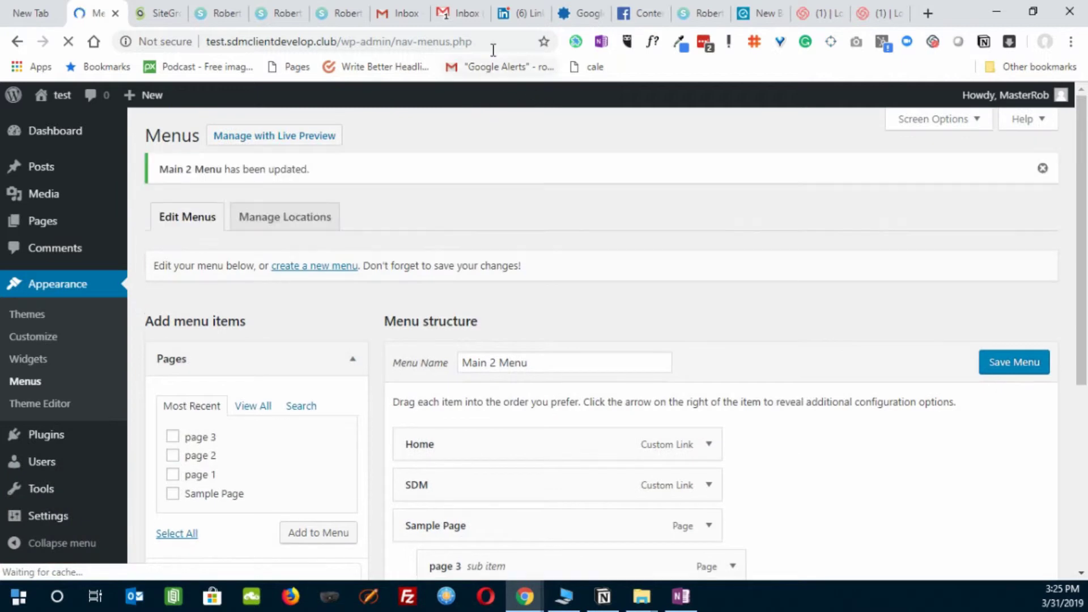
pyautogui.click(493, 43)
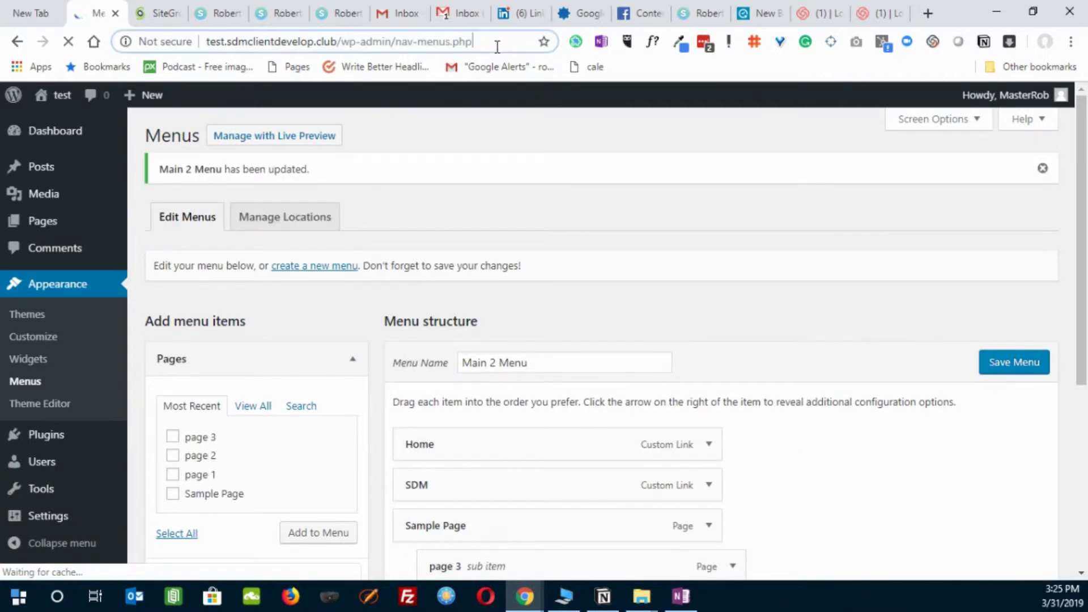
pyautogui.doubleClick(497, 44)
# - Trim the address to the bare site URL and load the live home page
pyautogui.press('BackSpace')
pyautogui.press('BackSpace')
pyautogui.press('BackSpace')
pyautogui.press('BackSpace')
pyautogui.press('BackSpace')
pyautogui.press('BackSpace')
pyautogui.press('BackSpace')
pyautogui.press('BackSpace')
pyautogui.press('BackSpace')
pyautogui.press('BackSpace')
pyautogui.press('BackSpace')
pyautogui.press('BackSpace')
pyautogui.press('BackSpace')
pyautogui.press('BackSpace')
pyautogui.press('BackSpace')
pyautogui.press('BackSpace')
pyautogui.press('BackSpace')
pyautogui.press('BackSpace')
pyautogui.press('BackSpace')
pyautogui.press('BackSpace')
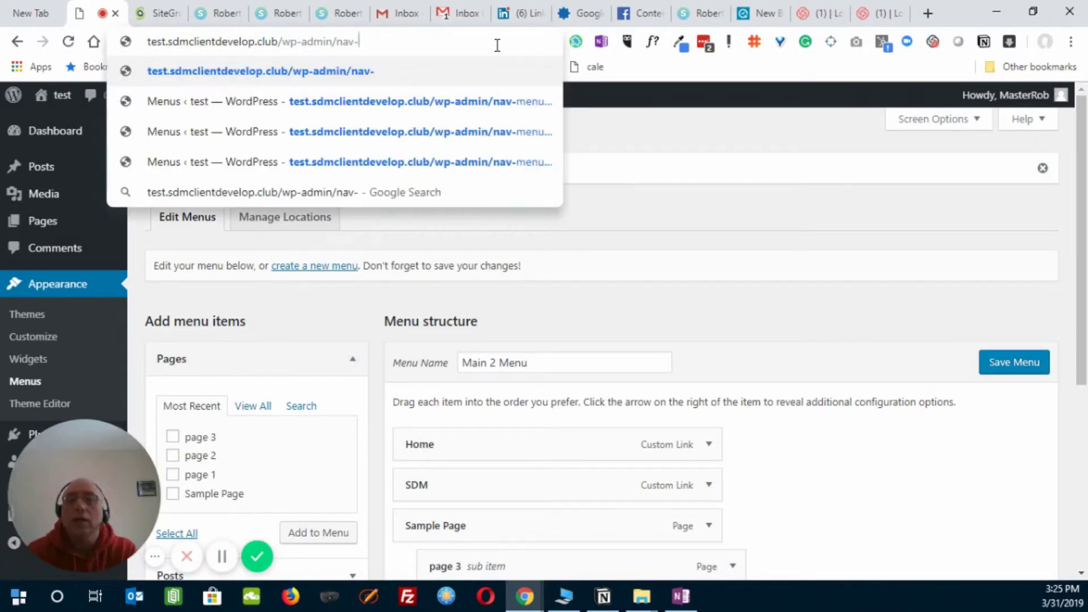
pyautogui.write('b')
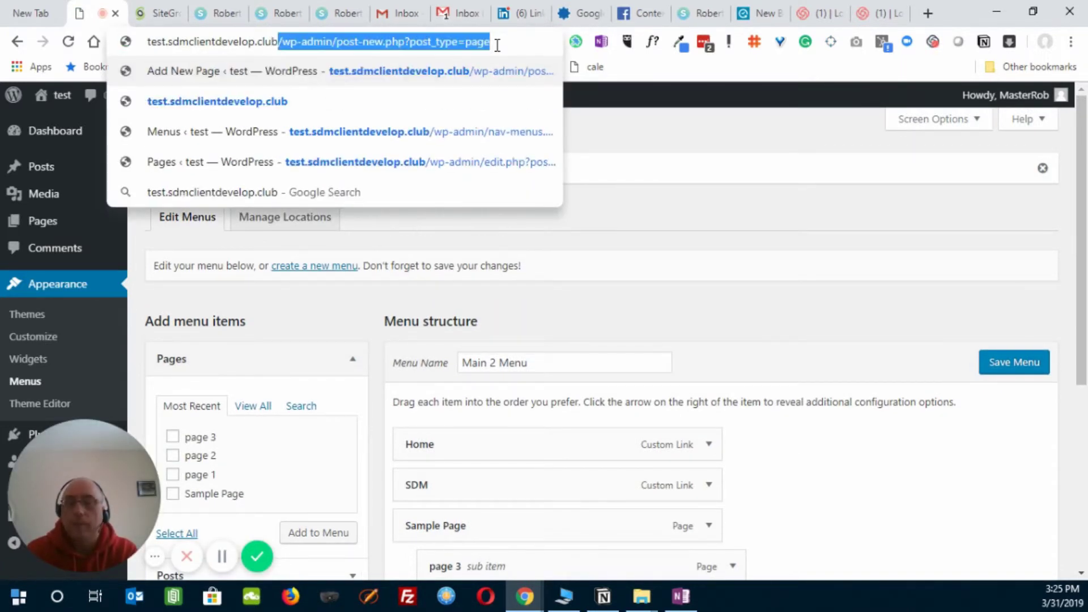
pyautogui.press('Return')
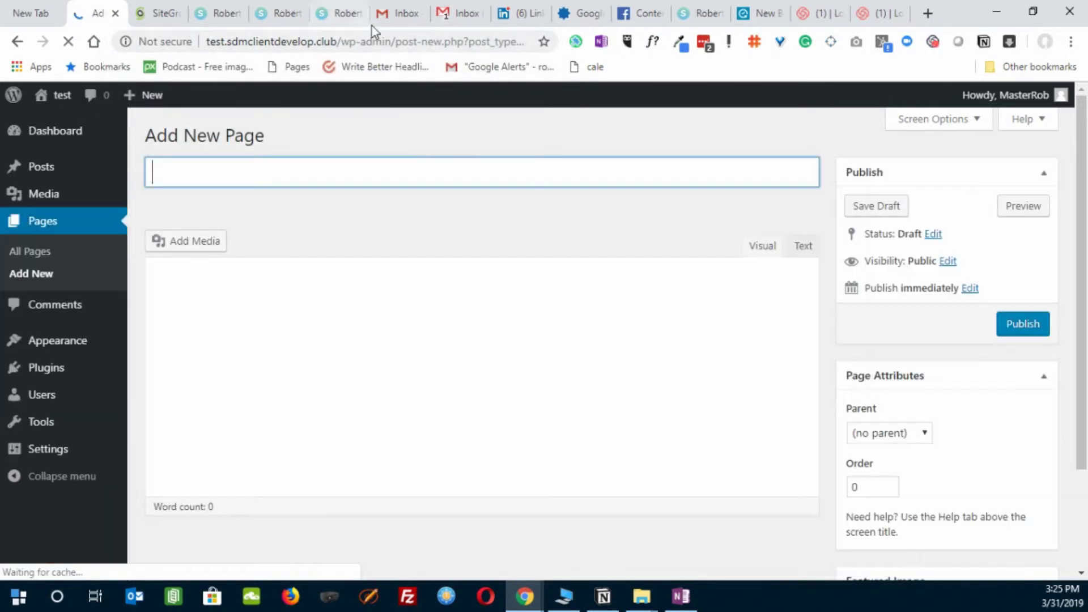
pyautogui.moveTo(341, 43); pyautogui.dragTo(534, 44)
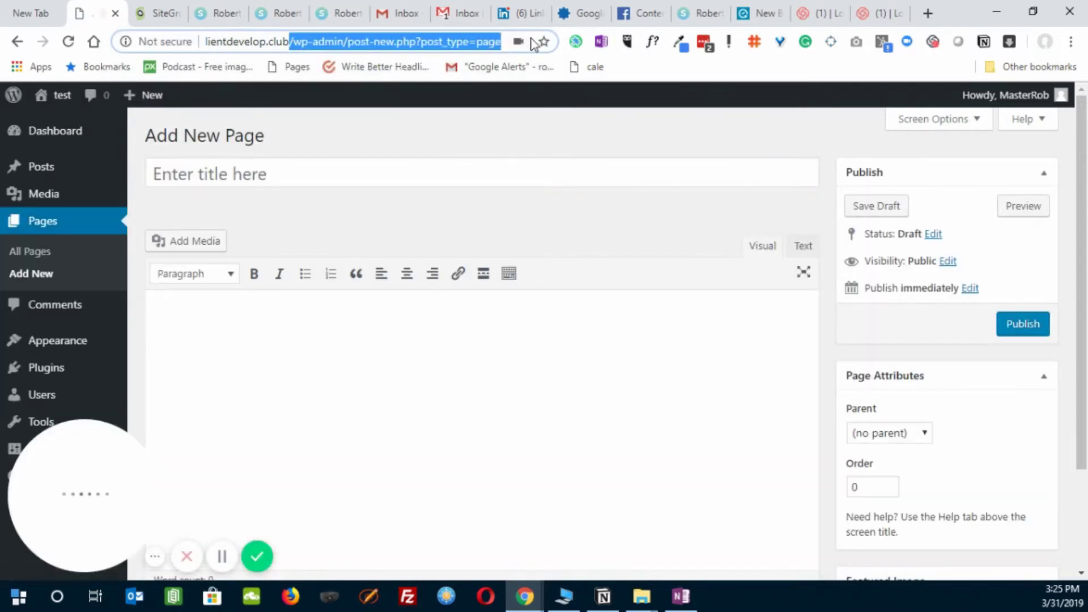
pyautogui.press('BackSpace')
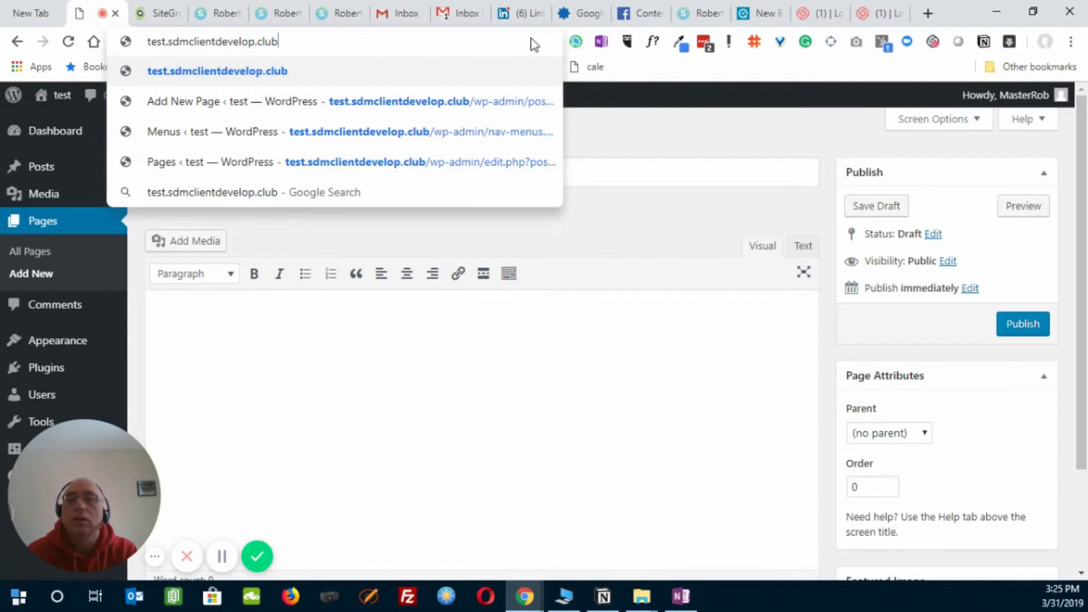
pyautogui.press('Return')
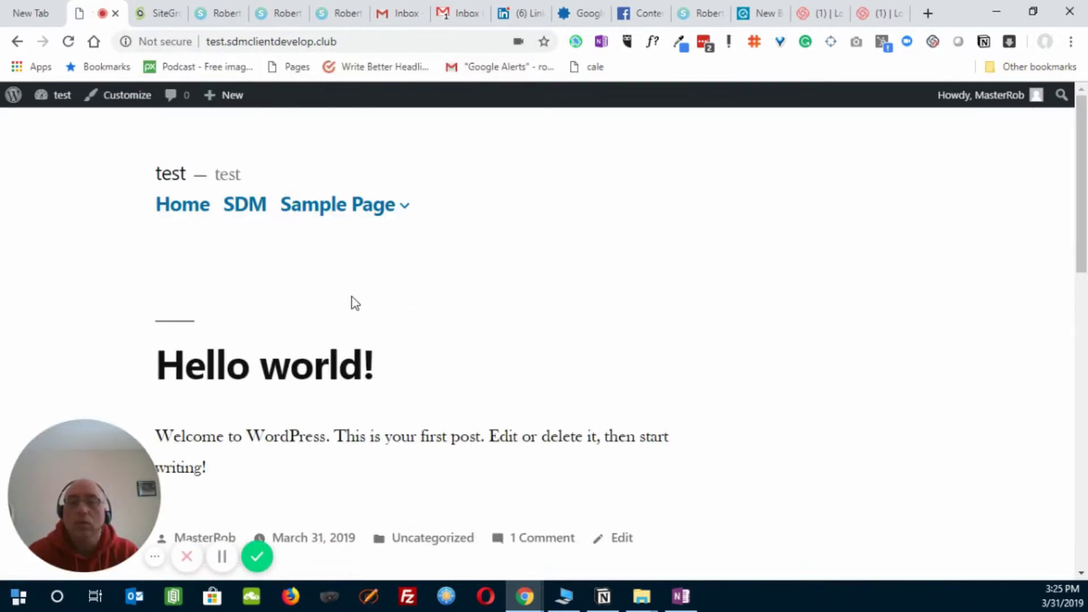
# - Scroll the home page and reveal page 3 and page 2 in Sample Page's dropdown
pyautogui.scroll(-1, 352, 301)
pyautogui.scroll(1, 287, 279)
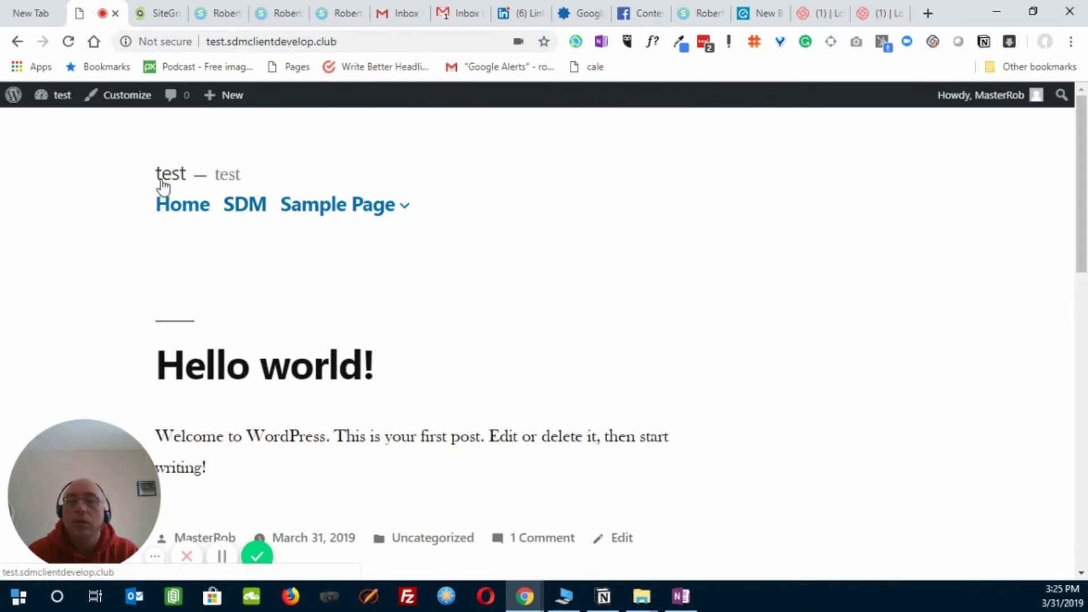
pyautogui.scroll(-8, 352, 194)
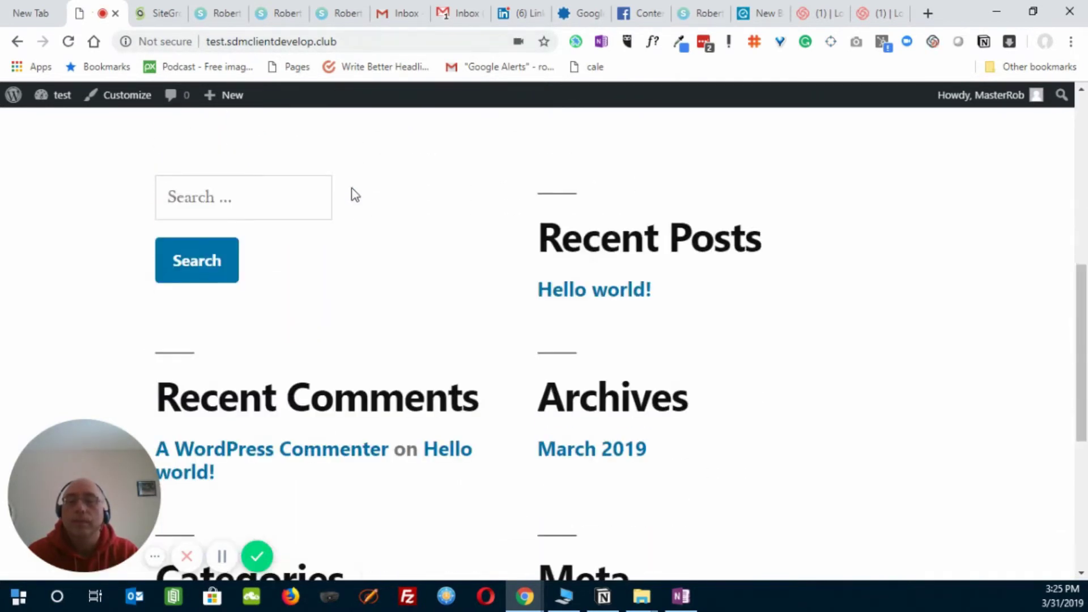
pyautogui.scroll(-1, 352, 195)
pyautogui.scroll(10, 352, 194)
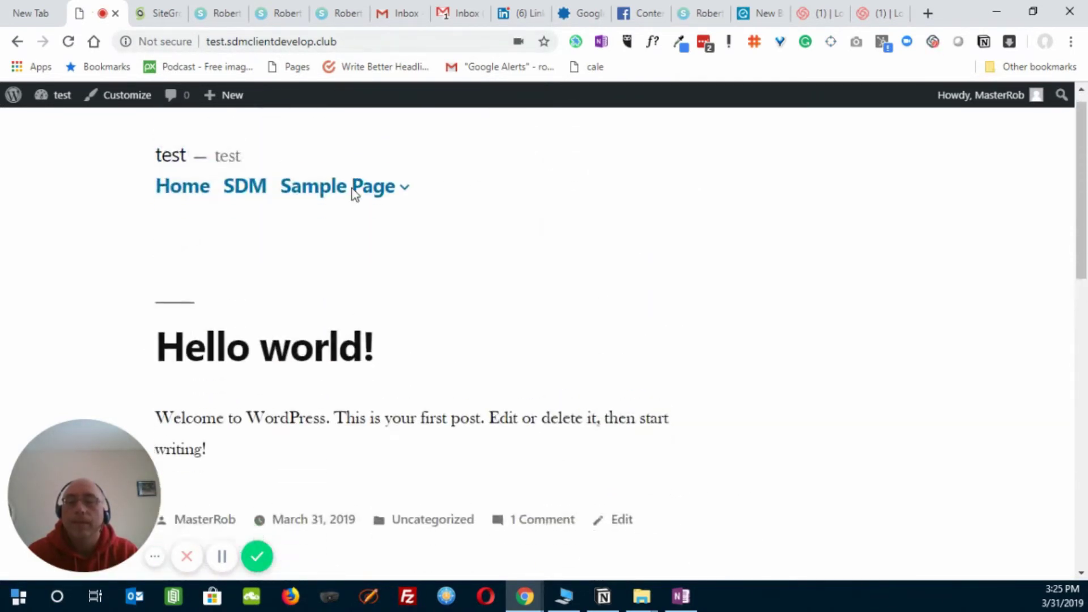
pyautogui.scroll(-3, 352, 194)
pyautogui.scroll(1, 352, 195)
pyautogui.scroll(-4, 352, 194)
pyautogui.scroll(3, 352, 194)
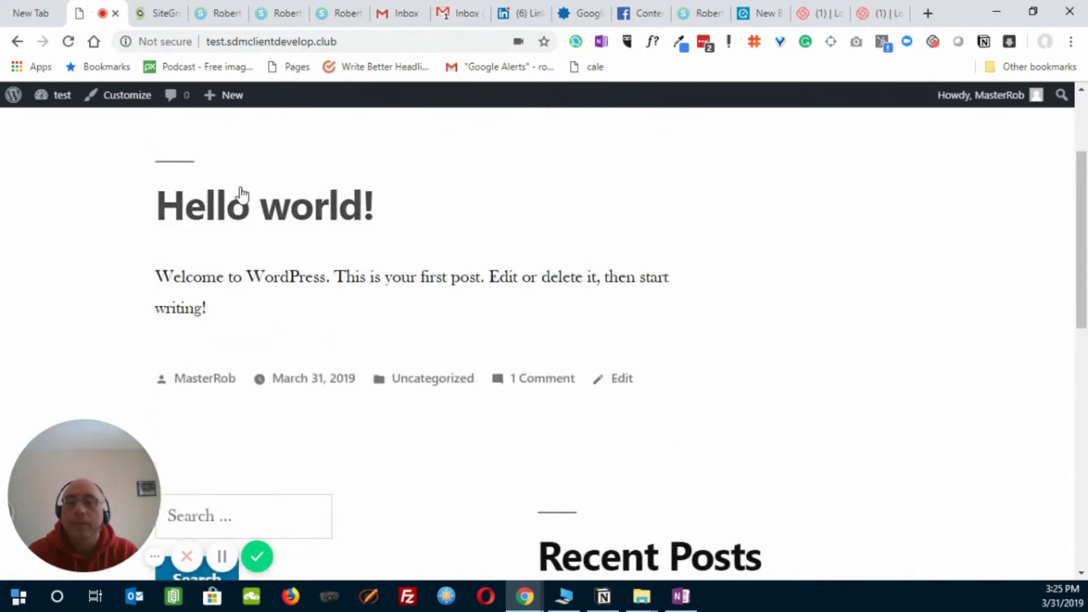
pyautogui.scroll(3, 325, 236)
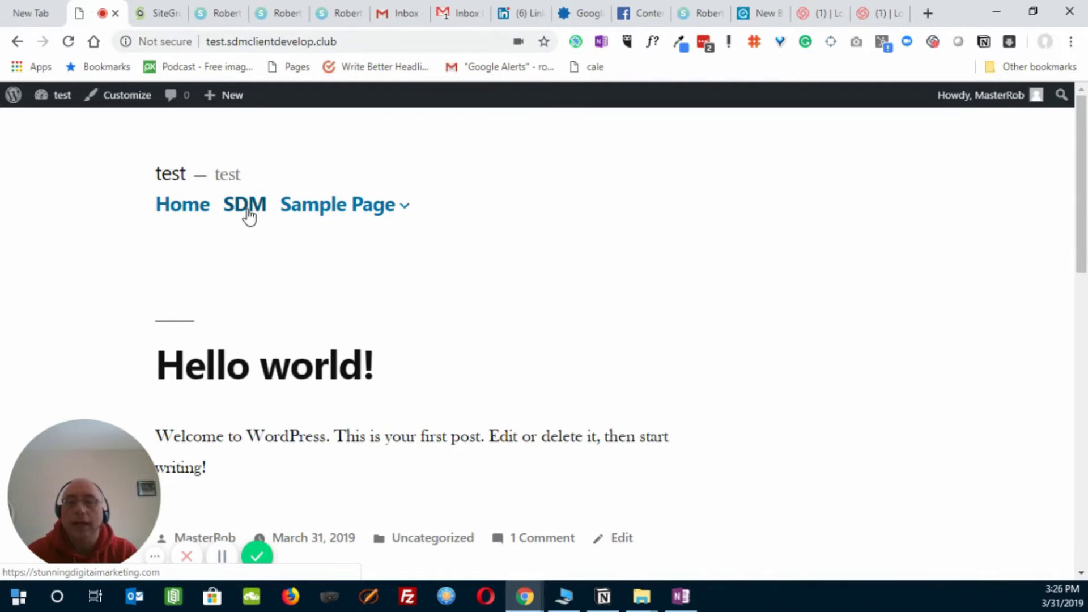
pyautogui.moveTo(316, 215)
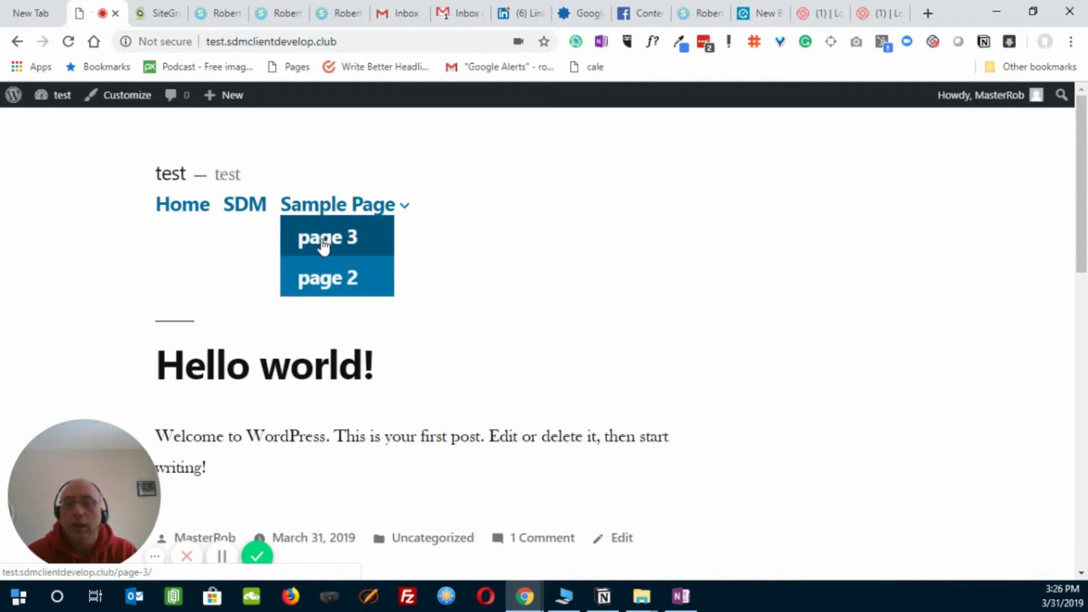
# - Append /wp-admin to the site address to re-enter the admin, then choose Appearance > Menus
pyautogui.click(404, 43)
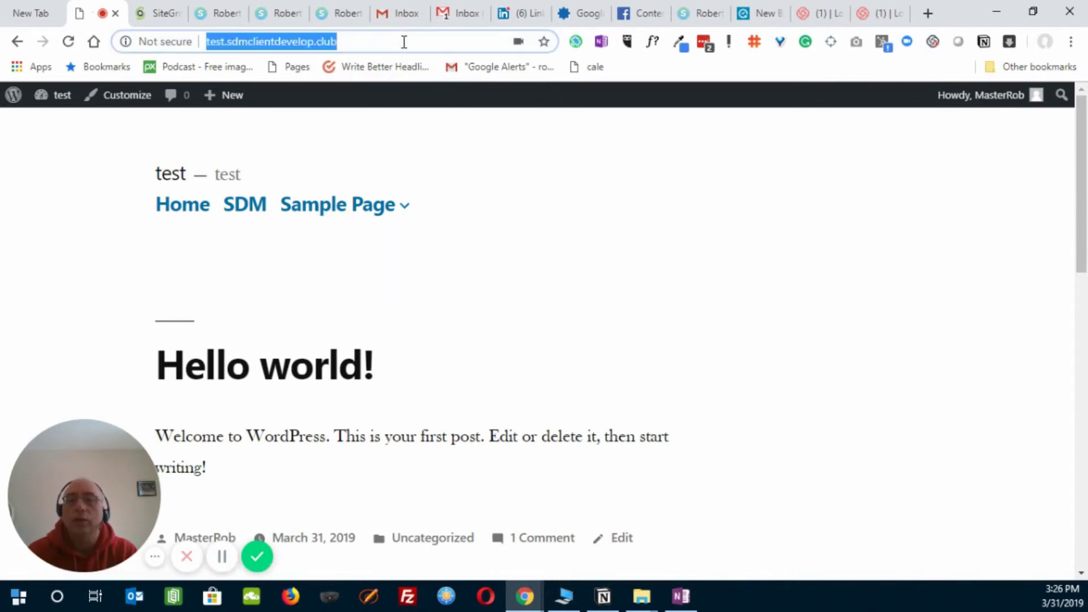
pyautogui.click(404, 43)
pyautogui.write('/wp')
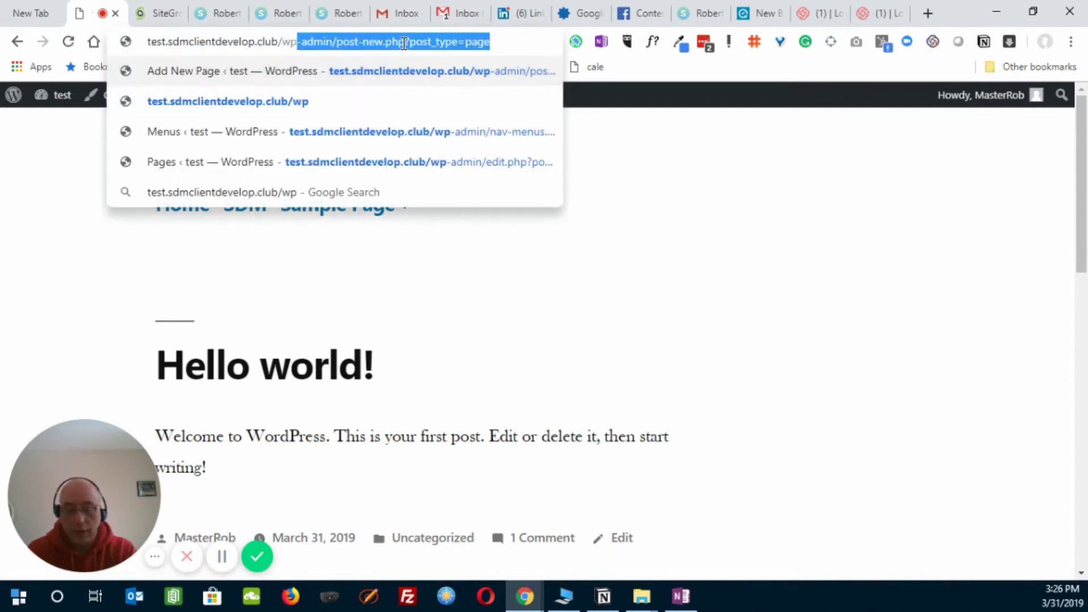
pyautogui.write('-admin')
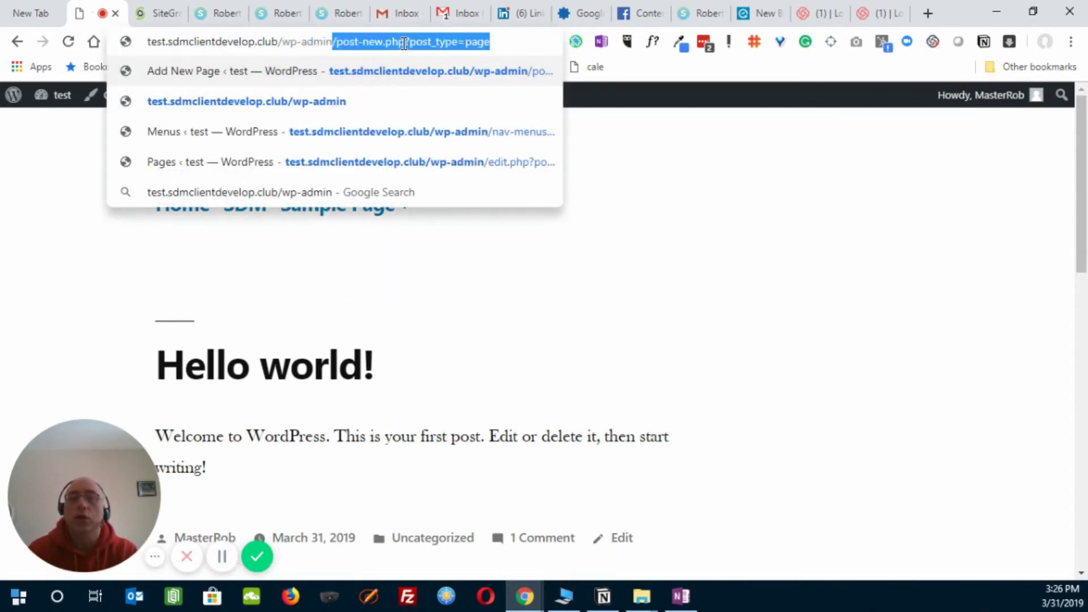
pyautogui.press('Return')
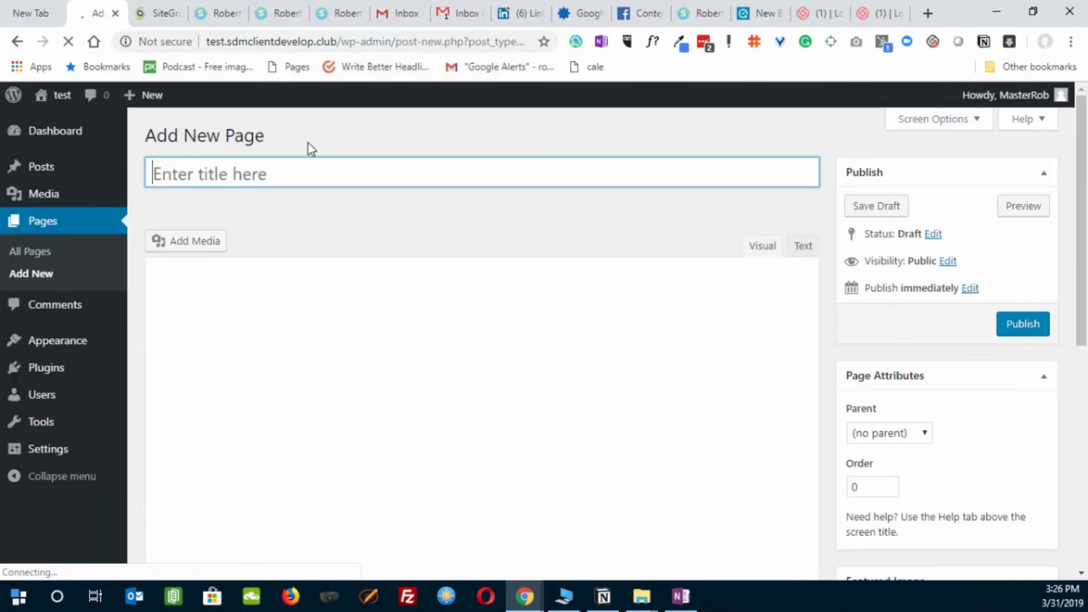
pyautogui.moveTo(62, 355)
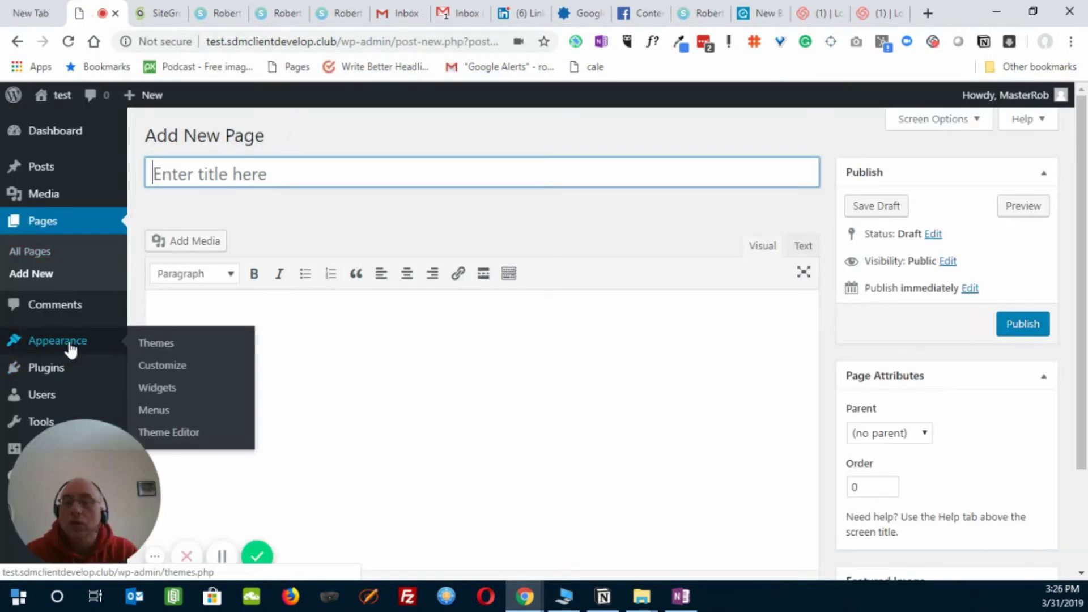
pyautogui.click(159, 412)
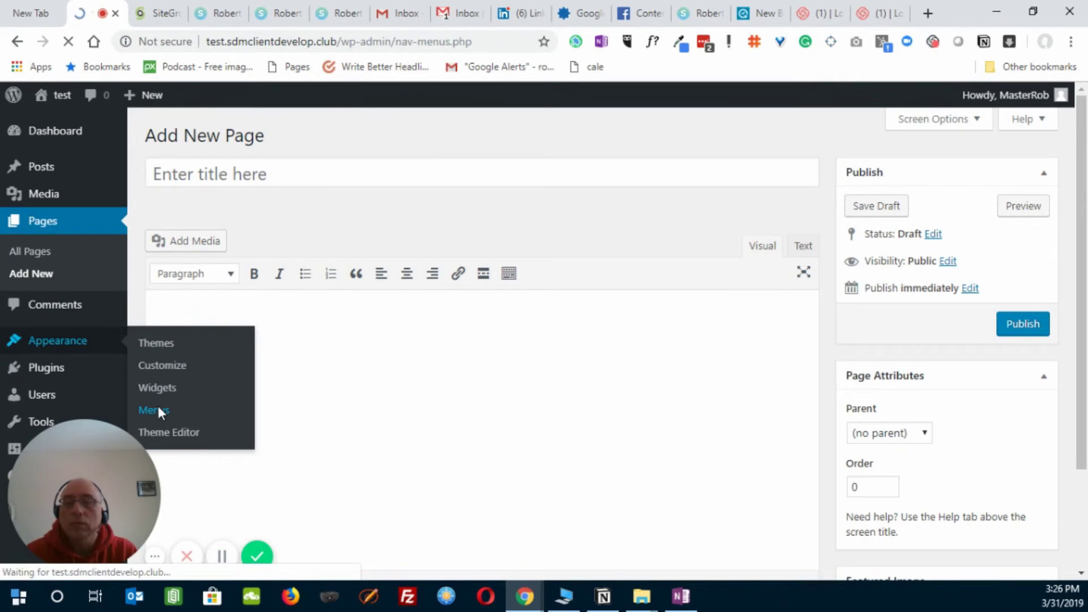
pyautogui.scroll(-3, 617, 423)
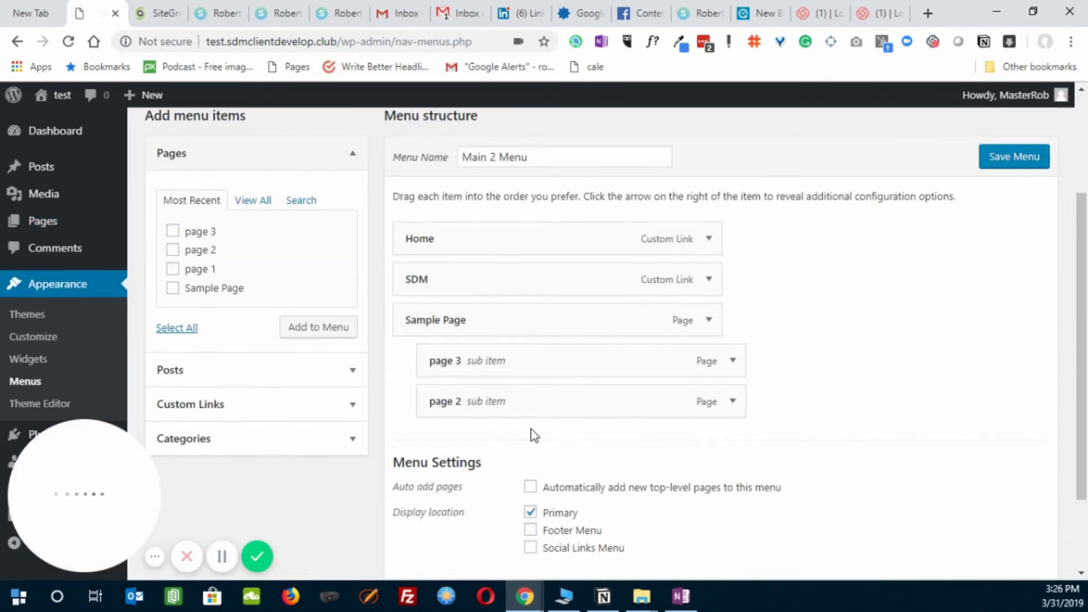